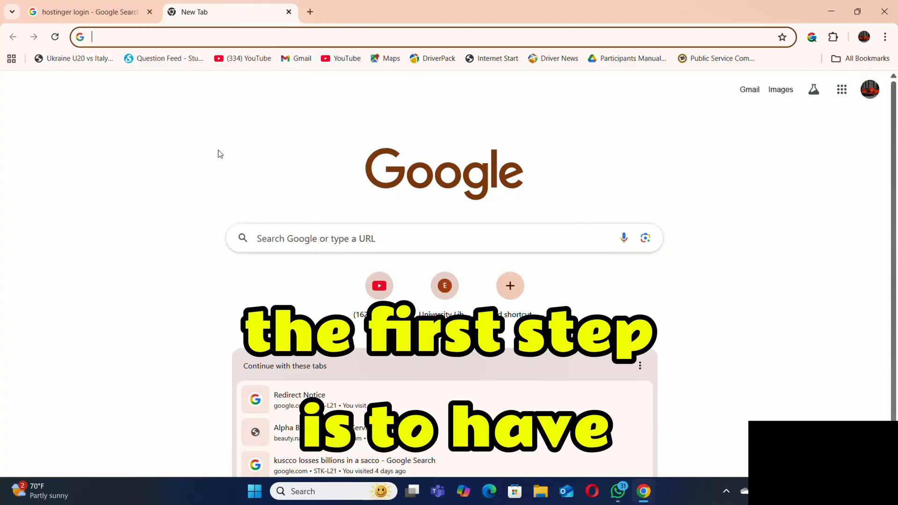
Search Google for "hostinger login" and open Hostinger's Log in result.
{"action": "type", "text": "hostinger login"}
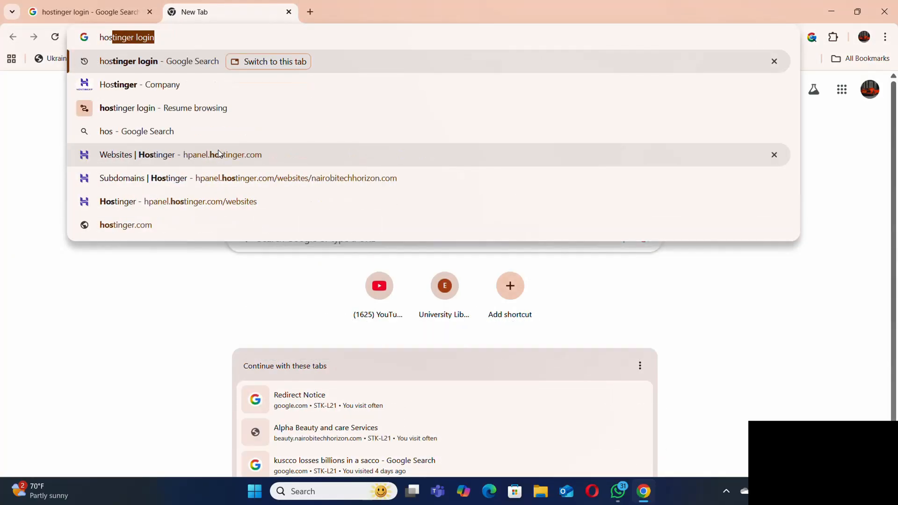
{"action": "key", "text": "Return"}
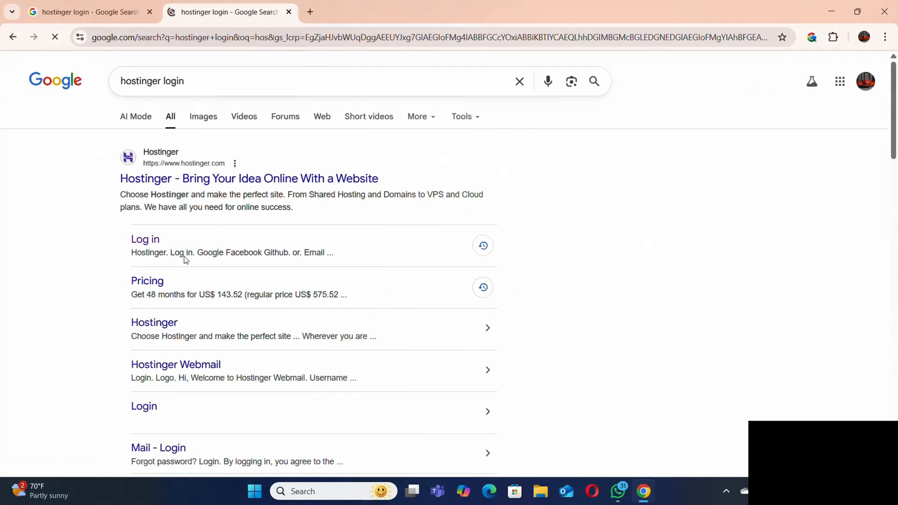
{"action": "left_click", "coordinate": [151, 247]}
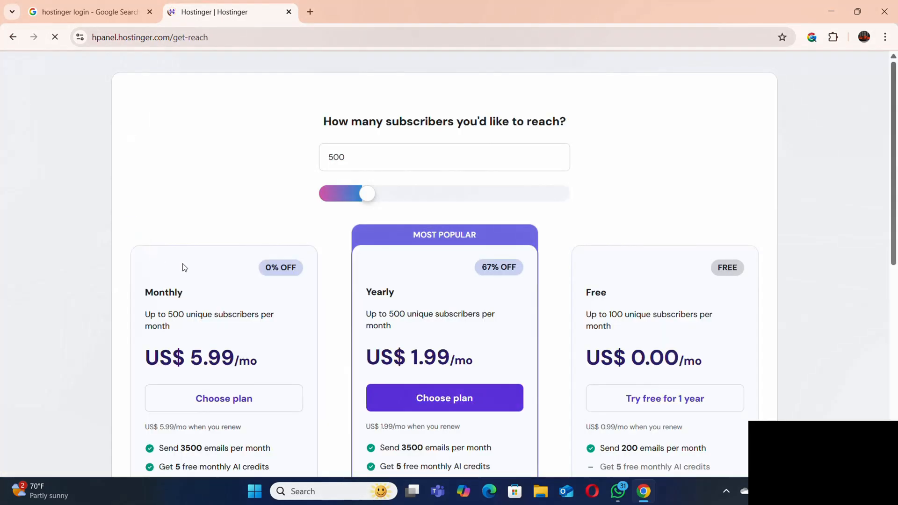
Go to the hosting account's home page and open the management dashboard for the Business Web Hosting plan.
{"action": "scroll", "coordinate": [450, 253], "scroll_direction": "down", "scroll_amount": 8}
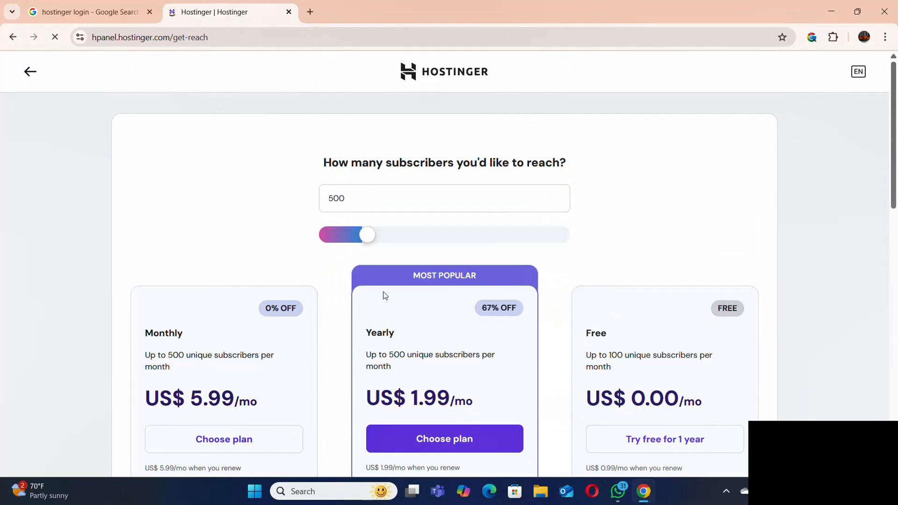
{"action": "scroll", "coordinate": [382, 295], "scroll_direction": "down", "scroll_amount": 10}
{"action": "scroll", "coordinate": [405, 315], "scroll_direction": "up", "scroll_amount": 12}
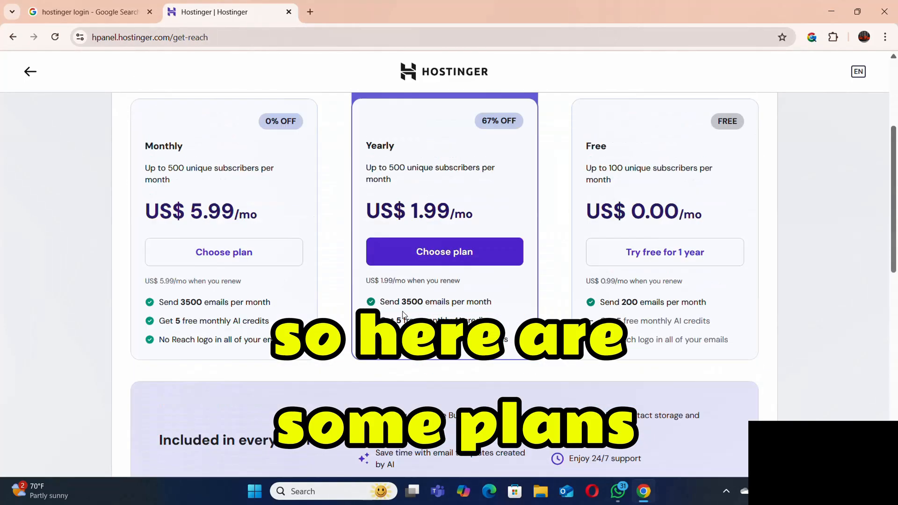
{"action": "scroll", "coordinate": [345, 283], "scroll_direction": "down", "scroll_amount": 3}
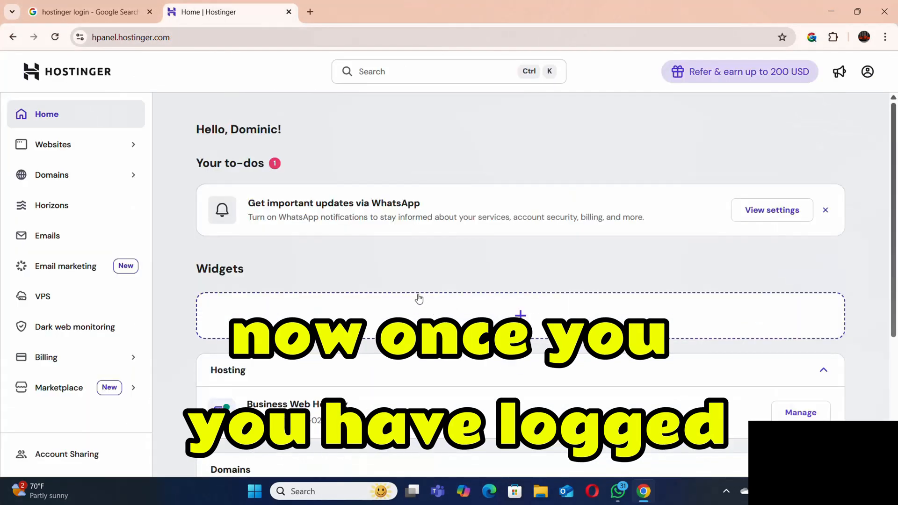
{"action": "scroll", "coordinate": [421, 300], "scroll_direction": "down", "scroll_amount": 4}
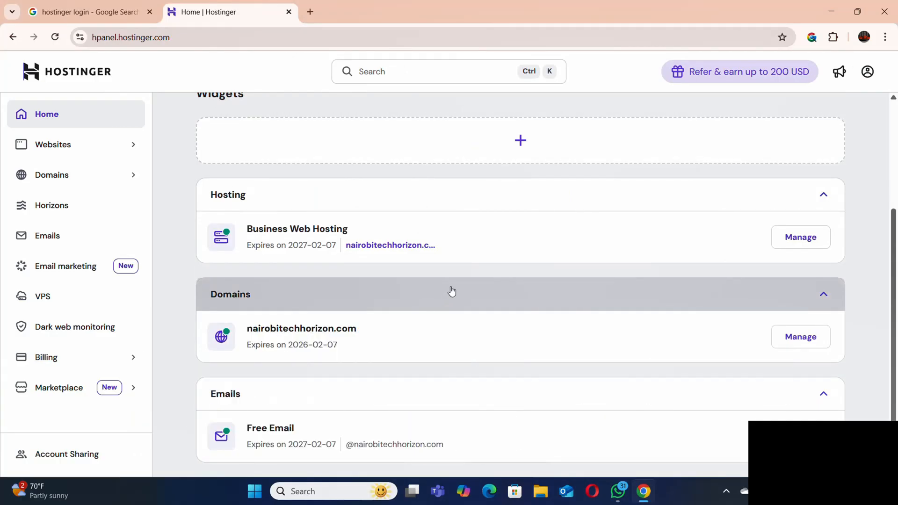
{"action": "left_click", "coordinate": [52, 116]}
{"action": "scroll", "coordinate": [309, 301], "scroll_direction": "down", "scroll_amount": 4}
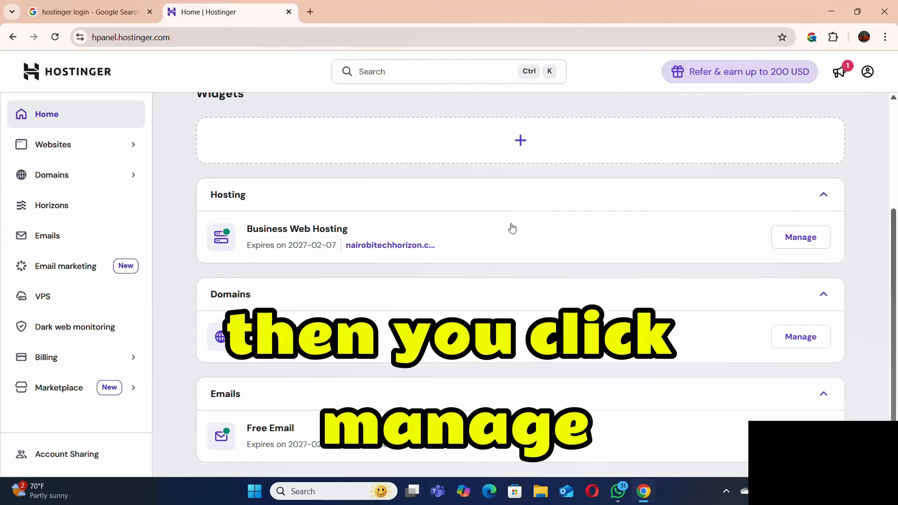
{"action": "left_click", "coordinate": [810, 246]}
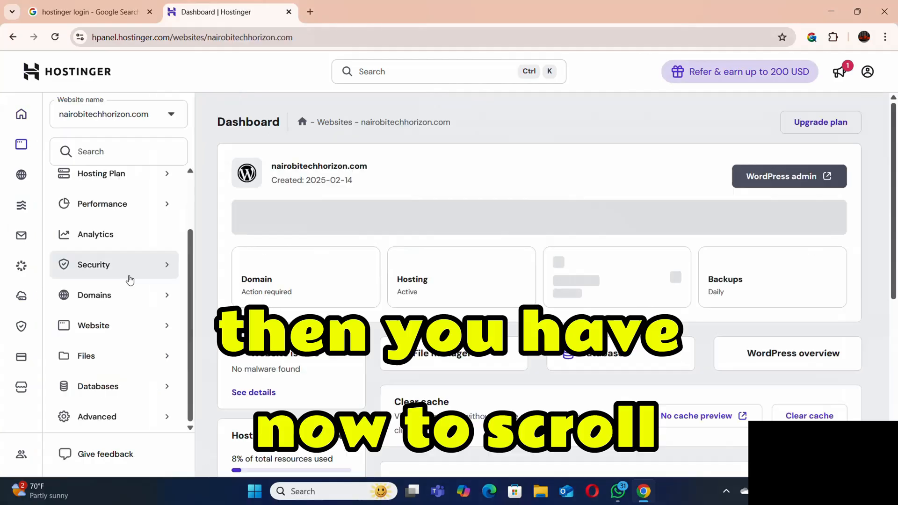
Open the subdomain management page for nairobitechhorizon.com.
{"action": "scroll", "coordinate": [178, 236], "scroll_direction": "down", "scroll_amount": 2}
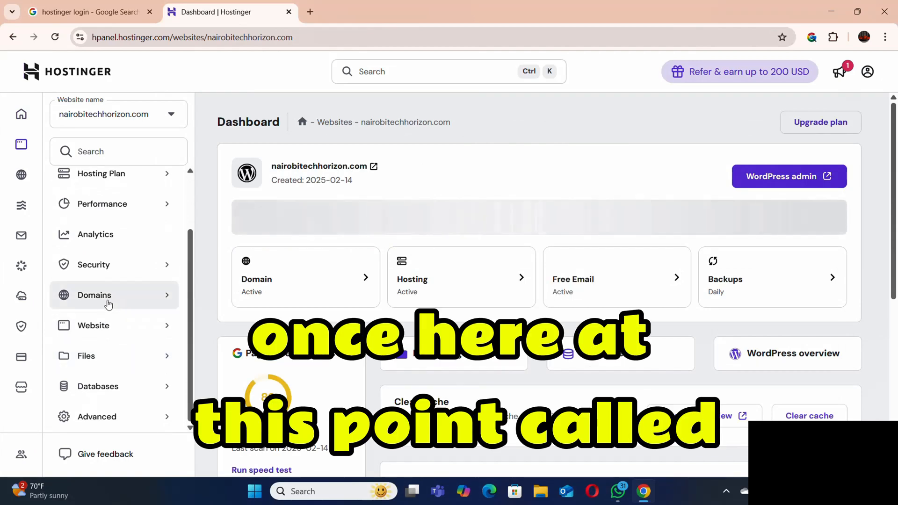
{"action": "left_click", "coordinate": [109, 304]}
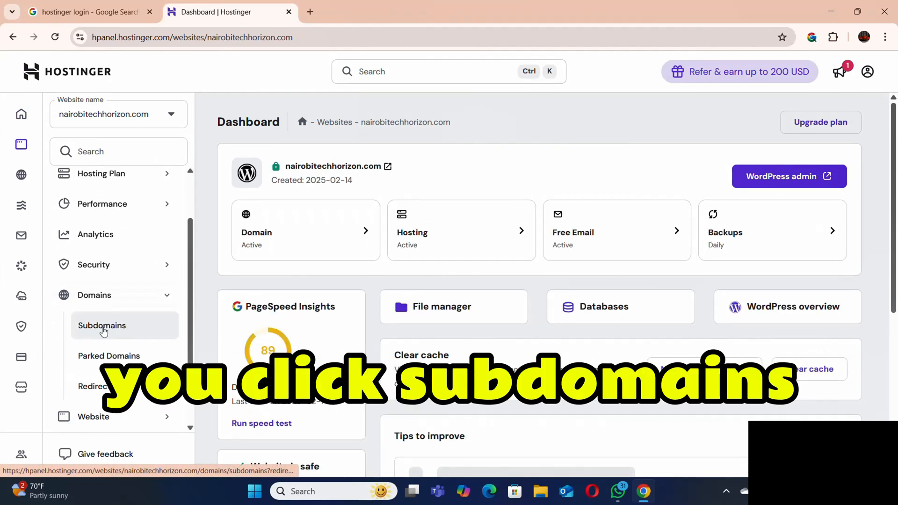
{"action": "left_click", "coordinate": [103, 327]}
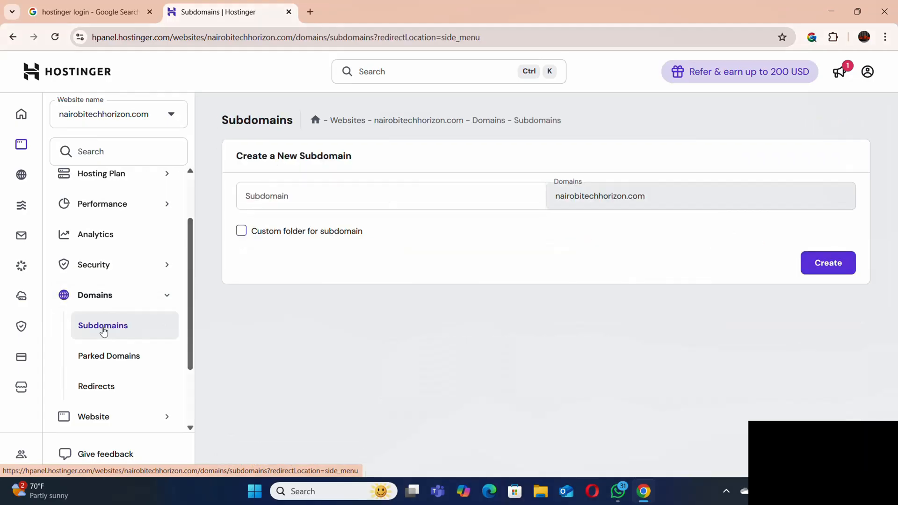
Create the subdomain "beauty" under nairobitechhorizon.com with the custom folder "__beauty" and check the list of current subdomains.
{"action": "left_click", "coordinate": [298, 197]}
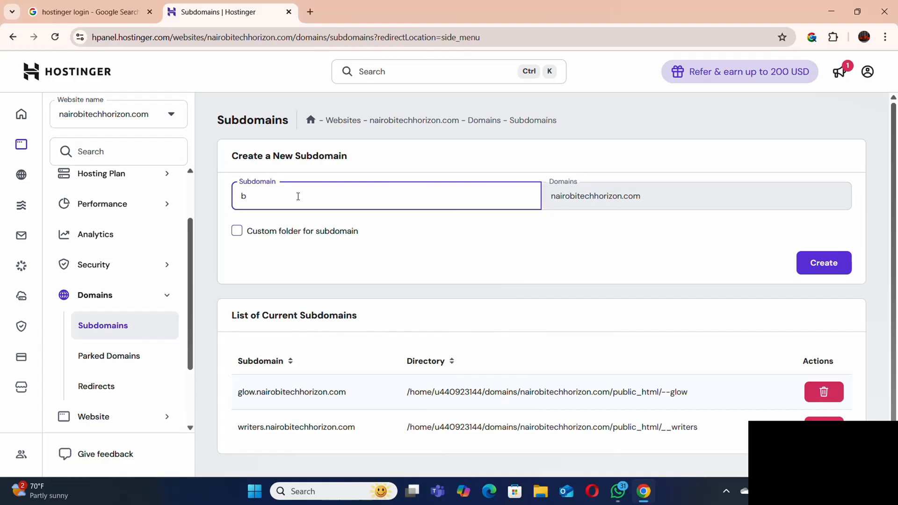
{"action": "type", "text": "beauty"}
{"action": "left_click", "coordinate": [237, 231]}
{"action": "left_click", "coordinate": [363, 275]}
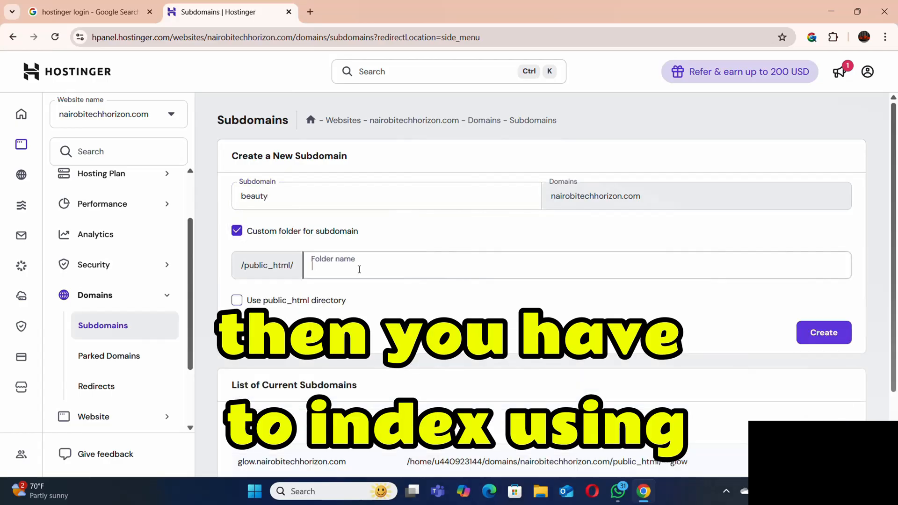
{"action": "type", "text": "--"}
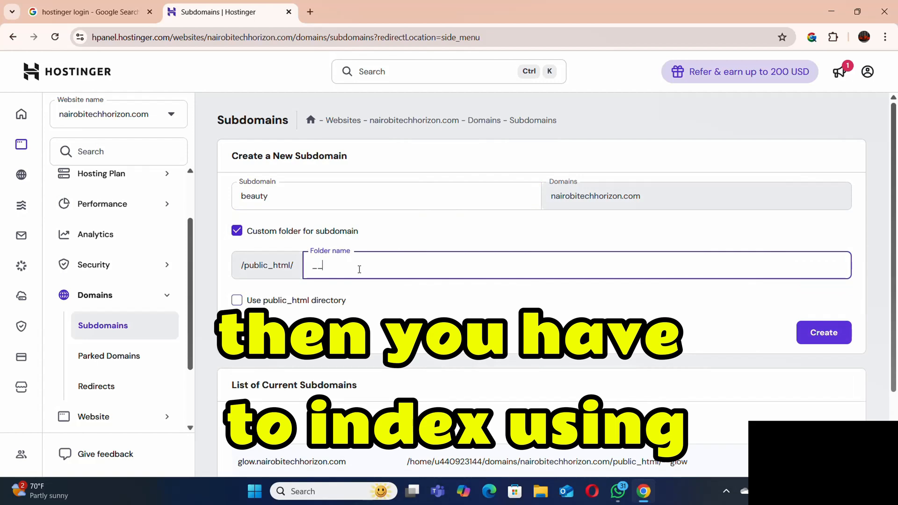
{"action": "type", "text": "bea"}
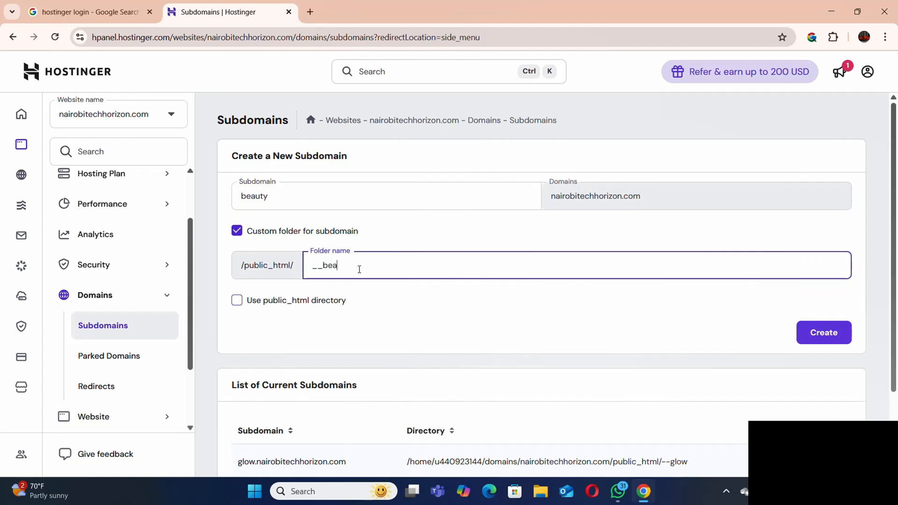
{"action": "type", "text": "uty"}
{"action": "scroll", "coordinate": [514, 318], "scroll_direction": "down", "scroll_amount": 2}
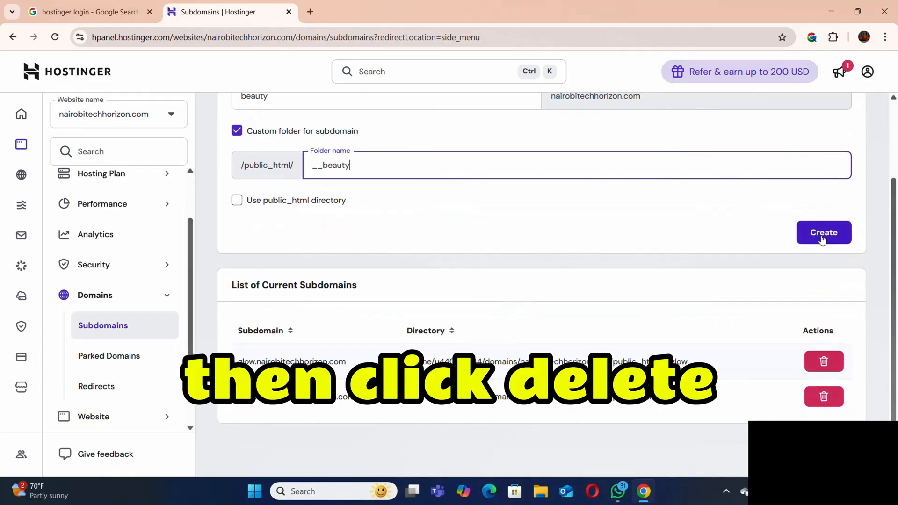
{"action": "left_click", "coordinate": [821, 236]}
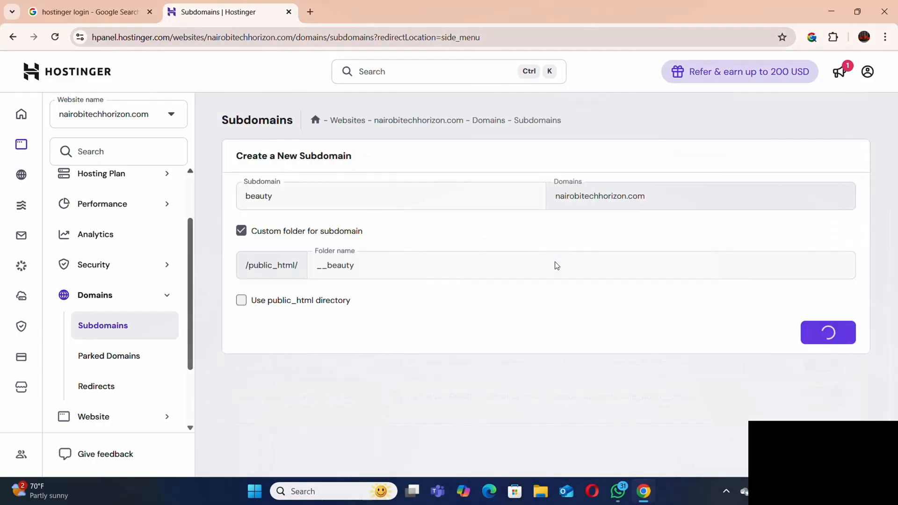
{"action": "scroll", "coordinate": [464, 298], "scroll_direction": "down", "scroll_amount": 3}
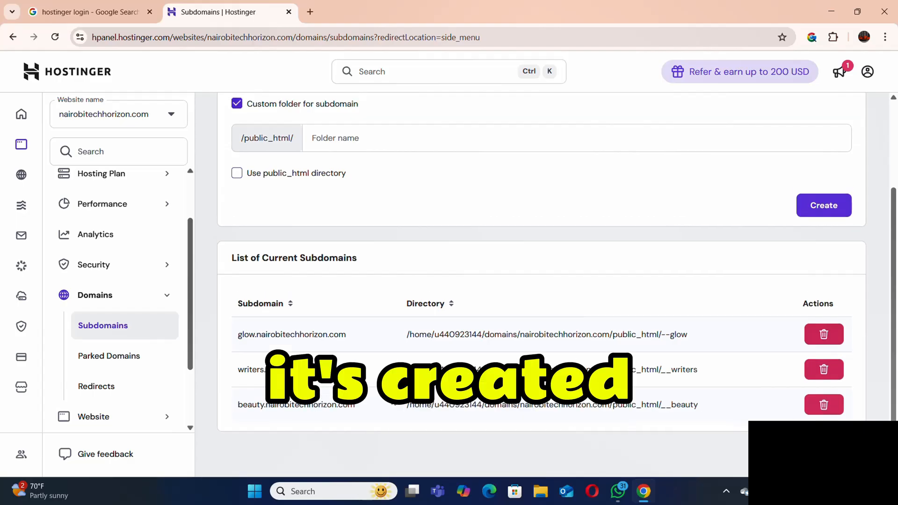
{"action": "scroll", "coordinate": [374, 299], "scroll_direction": "up", "scroll_amount": 3}
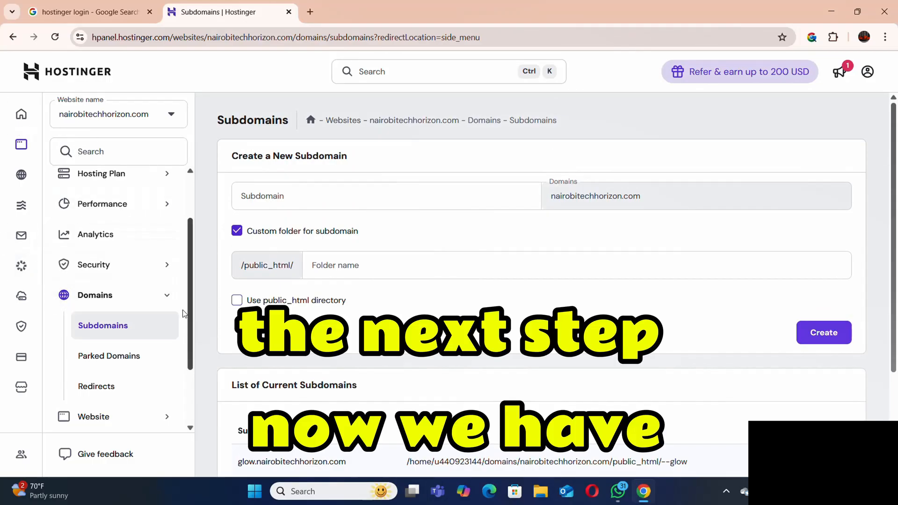
{"action": "scroll", "coordinate": [195, 329], "scroll_direction": "down", "scroll_amount": 3}
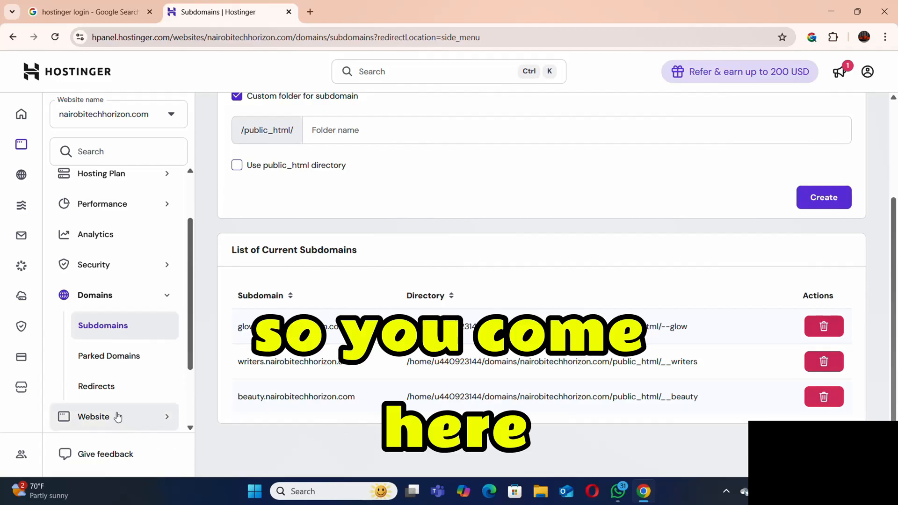
Open the website's Auto Installer and start a WordPress installation.
{"action": "scroll", "coordinate": [108, 418], "scroll_direction": "down", "scroll_amount": 2}
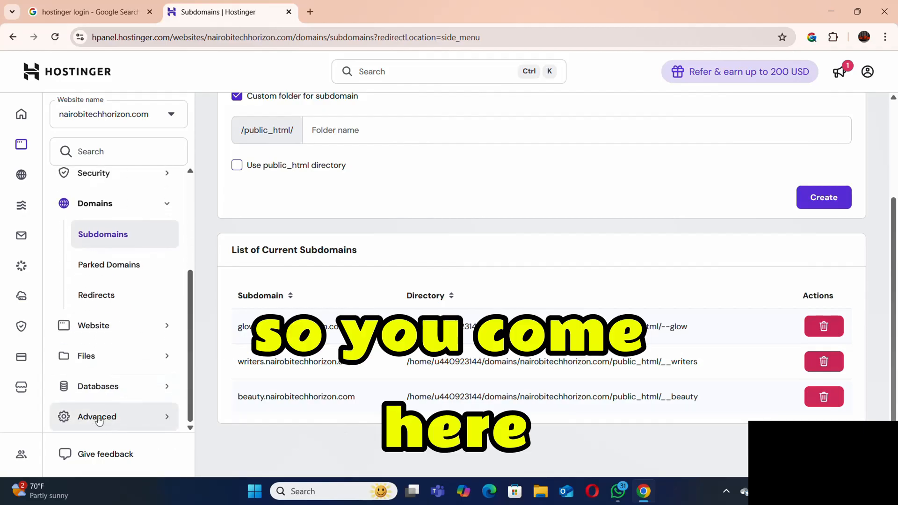
{"action": "left_click", "coordinate": [103, 336]}
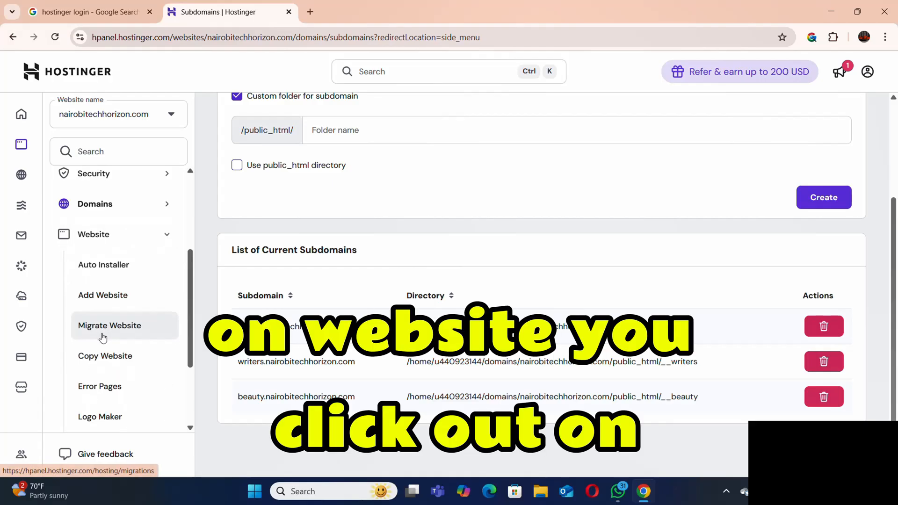
{"action": "left_click", "coordinate": [109, 269]}
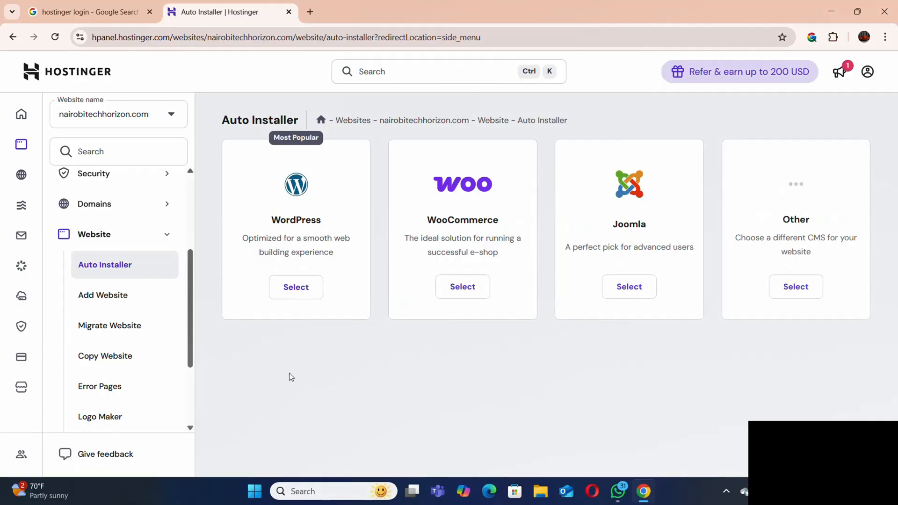
{"action": "scroll", "coordinate": [353, 345], "scroll_direction": "down", "scroll_amount": 2}
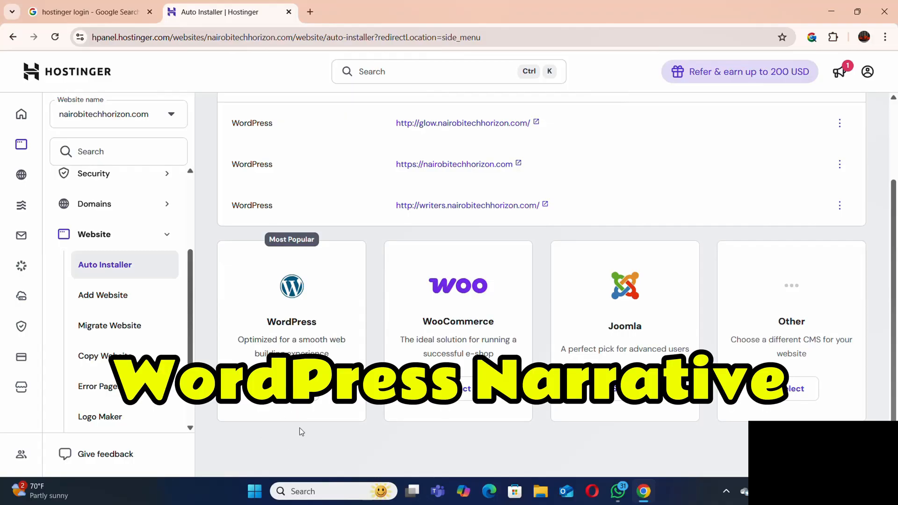
{"action": "left_click", "coordinate": [292, 389]}
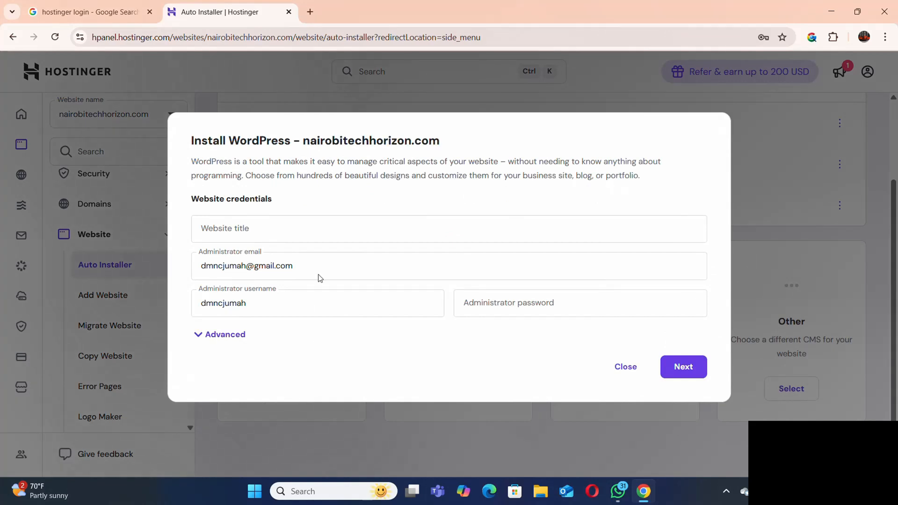
Replace the WordPress administrator username with "BeautyP".
{"action": "left_click", "coordinate": [323, 300]}
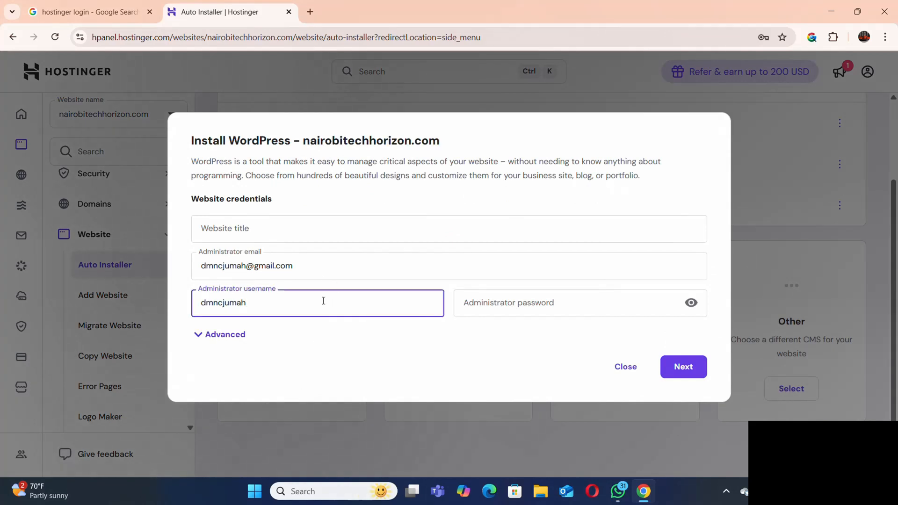
{"action": "key", "text": "BackSpace"}
{"action": "key", "text": "BackSpace"}
{"action": "key", "text": "BackSpace"}
{"action": "key", "text": "BackSpace"}
{"action": "key", "text": "BackSpace"}
{"action": "key", "text": "BackSpace"}
{"action": "key", "text": "BackSpace"}
{"action": "key", "text": "BackSpace"}
{"action": "key", "text": "BackSpace"}
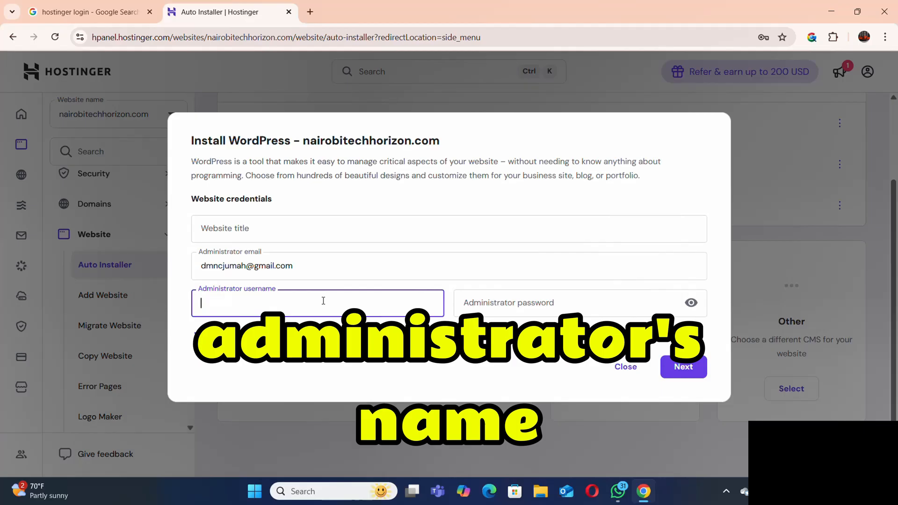
{"action": "type", "text": "Beauty"}
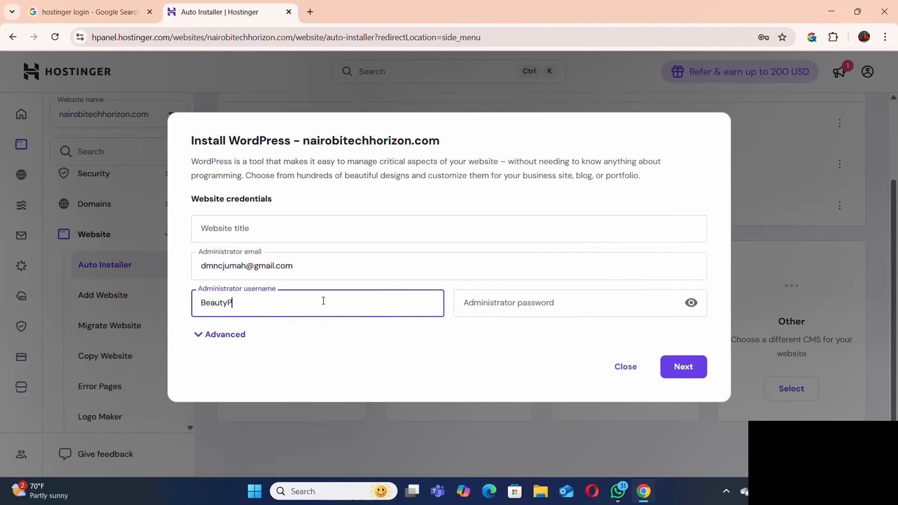
{"action": "type", "text": "P"}
Enter the administrator password for the WordPress installation.
{"action": "left_click", "coordinate": [536, 298]}
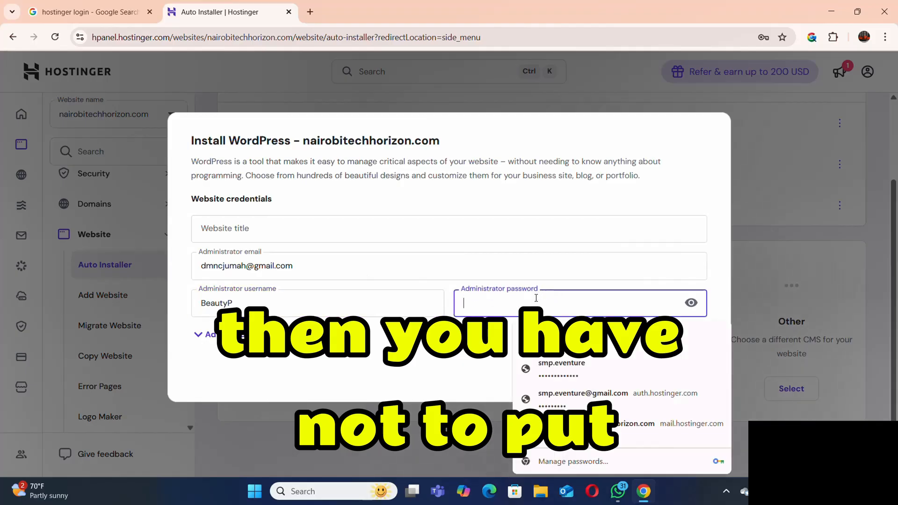
{"action": "type", "text": "••••••"}
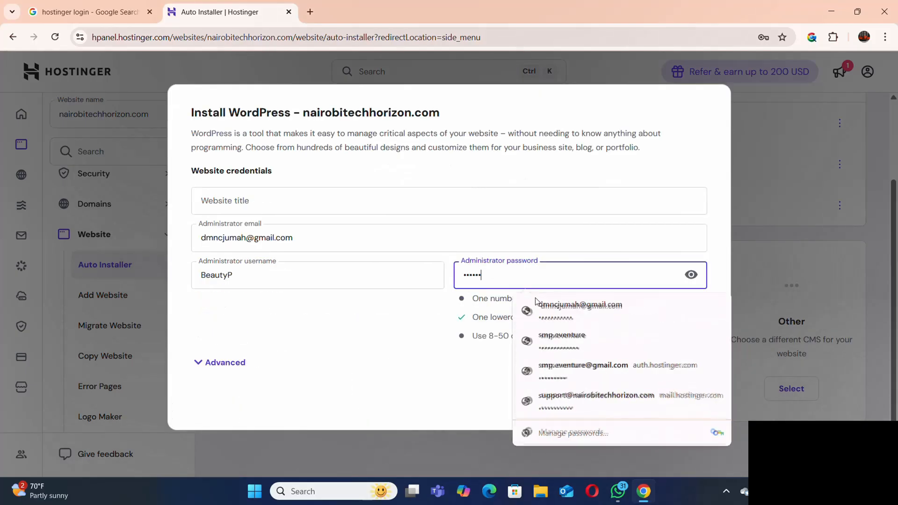
{"action": "type", "text": "•••••"}
Enter "Beauty and care services" as the website title for the WordPress installation.
{"action": "left_click", "coordinate": [288, 202]}
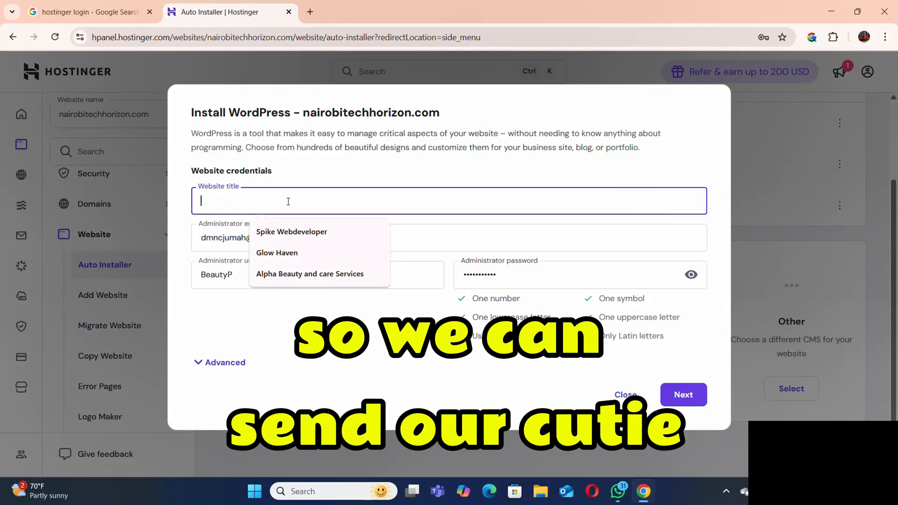
{"action": "type", "text": "be"}
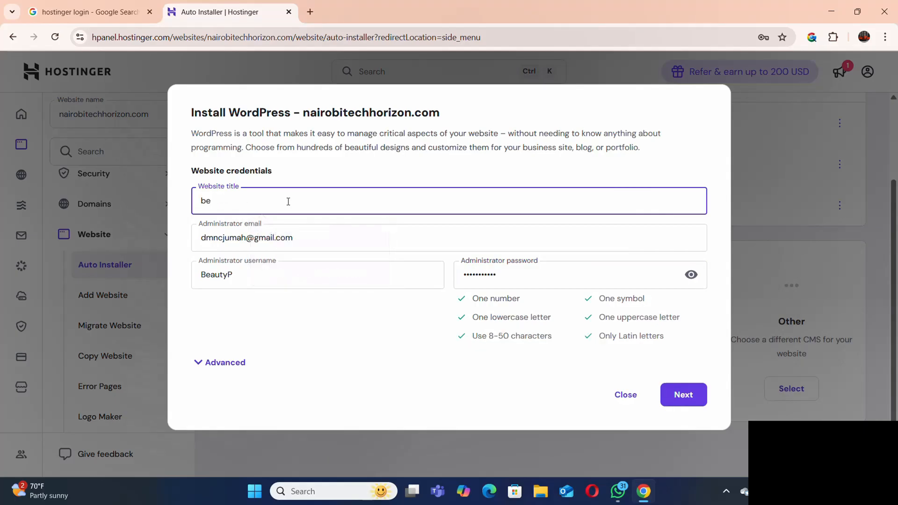
{"action": "type", "text": "auteauty and Bus"}
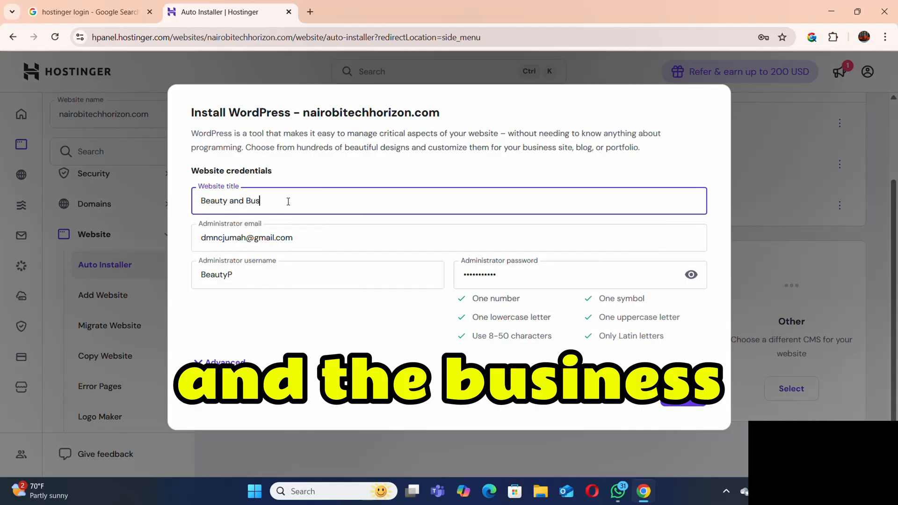
{"action": "type", "text": "in"}
{"action": "key", "text": "BackSpace"}
{"action": "key", "text": "BackSpace"}
{"action": "key", "text": "BackSpace"}
{"action": "key", "text": "BackSpace"}
{"action": "key", "text": "BackSpace"}
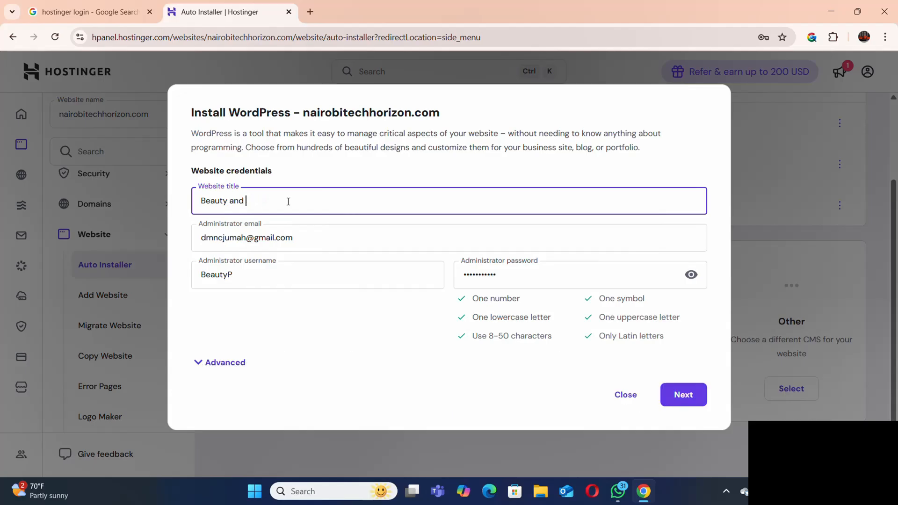
{"action": "type", "text": "care services"}
Expand the advanced installation options and set the installation path to beauty.nairobitechhorizon.com.
{"action": "left_click", "coordinate": [202, 363]}
{"action": "scroll", "coordinate": [301, 318], "scroll_direction": "down", "scroll_amount": 2}
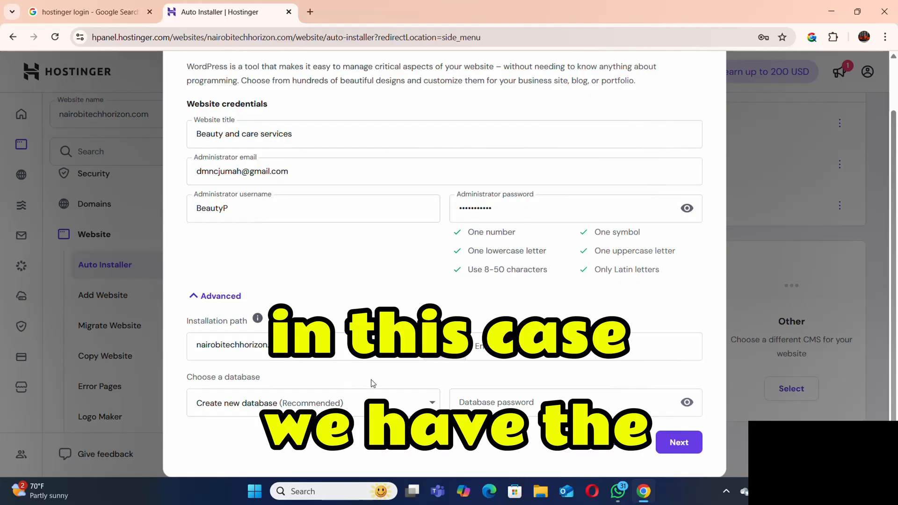
{"action": "left_click", "coordinate": [425, 347]}
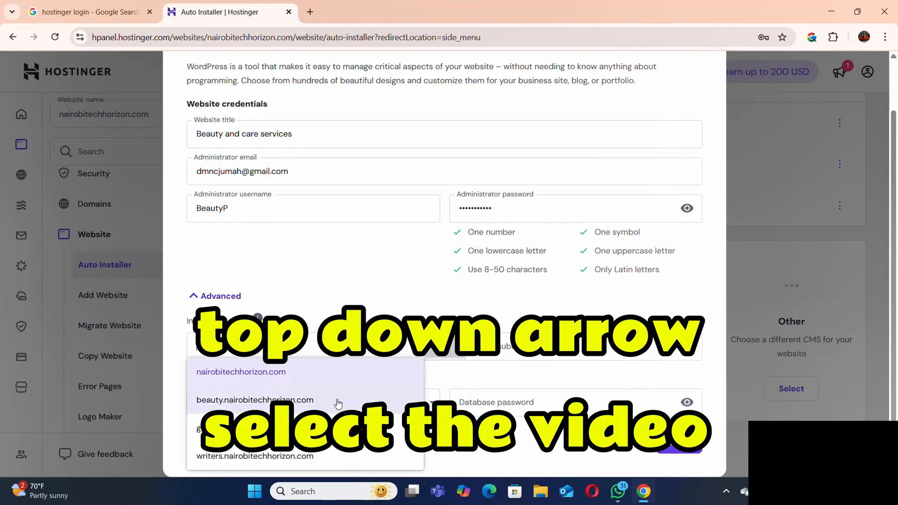
{"action": "left_click", "coordinate": [295, 402]}
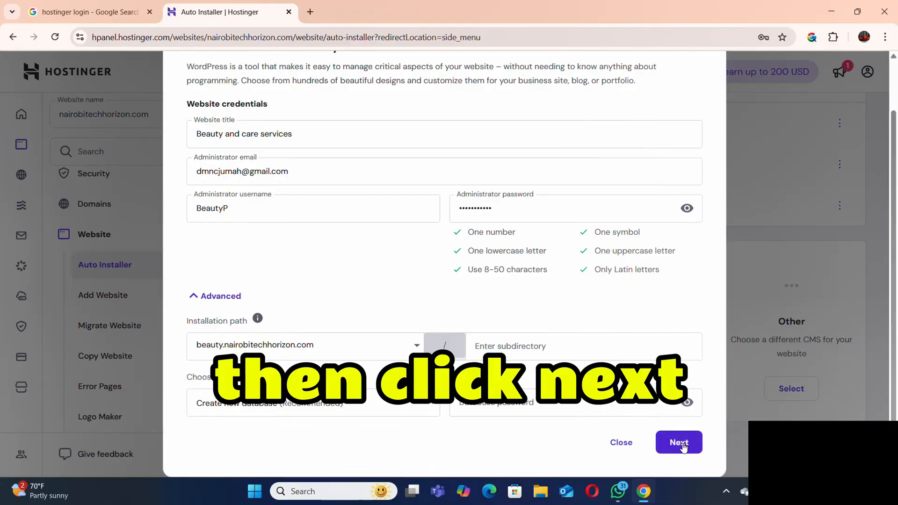
Proceed to the application settings, choose to always update to the latest available version, and install WordPress.
{"action": "left_click", "coordinate": [683, 445]}
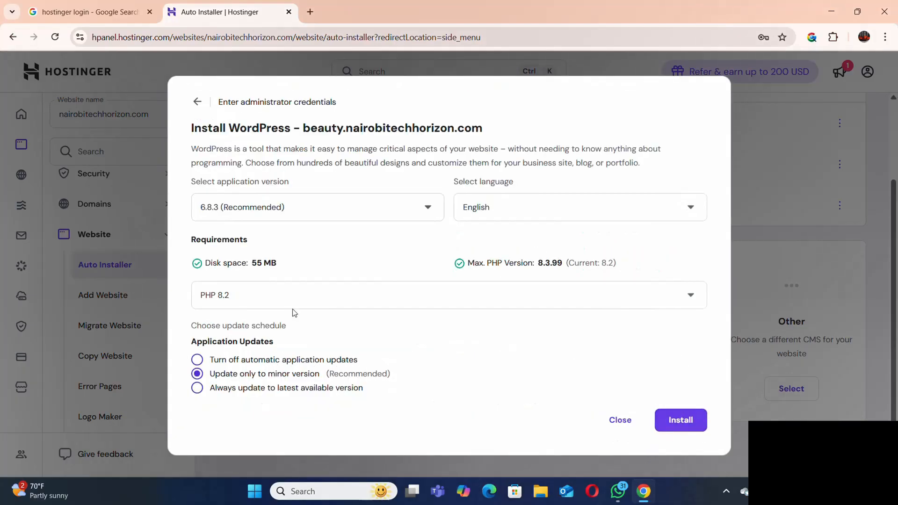
{"action": "left_click", "coordinate": [197, 389]}
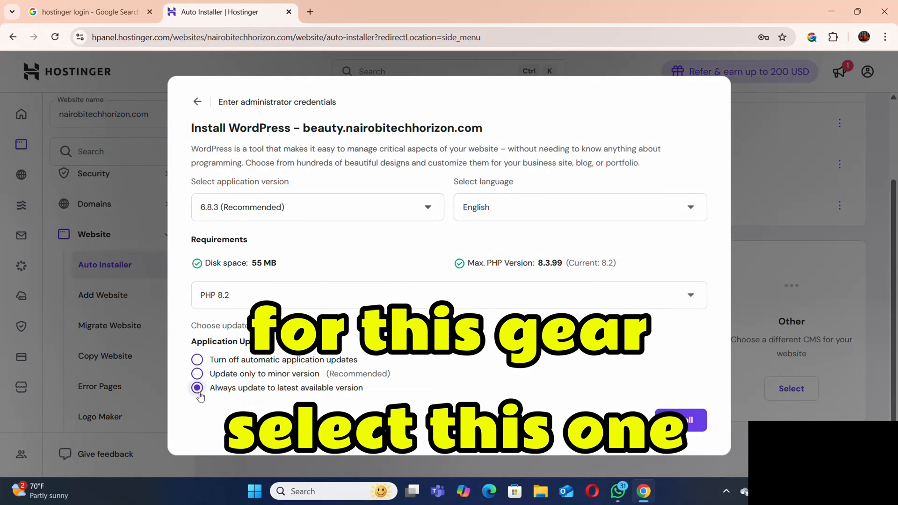
{"action": "left_click", "coordinate": [693, 430]}
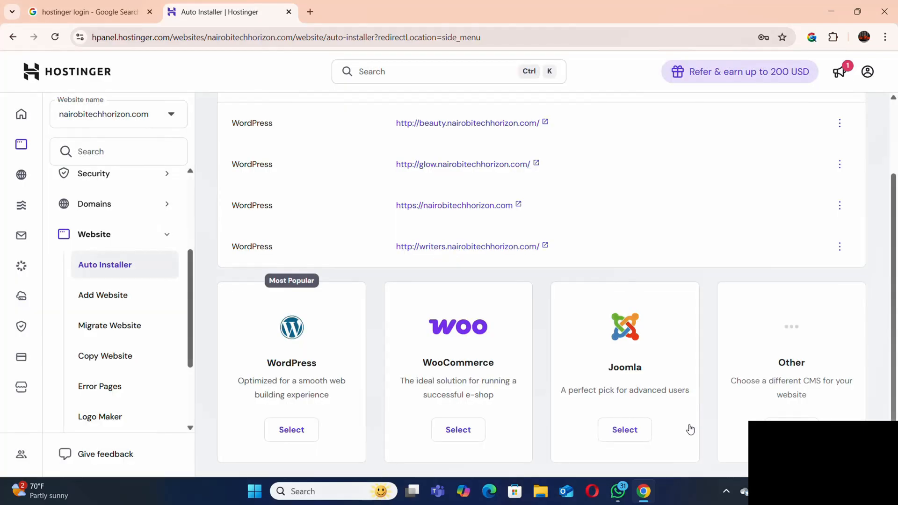
Go from the home page to the websites list and open the WordPress admin for beauty.nairobitechhorizon.com.
{"action": "left_click", "coordinate": [20, 116]}
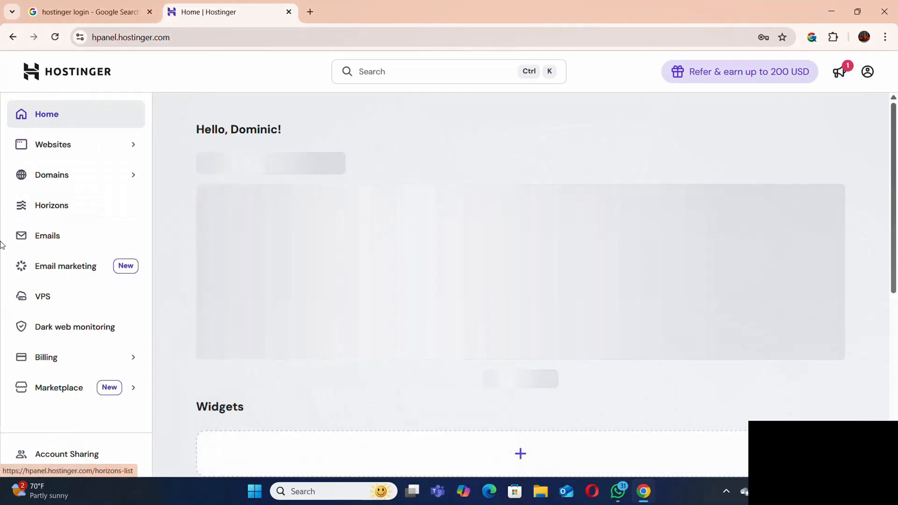
{"action": "left_click", "coordinate": [63, 158]}
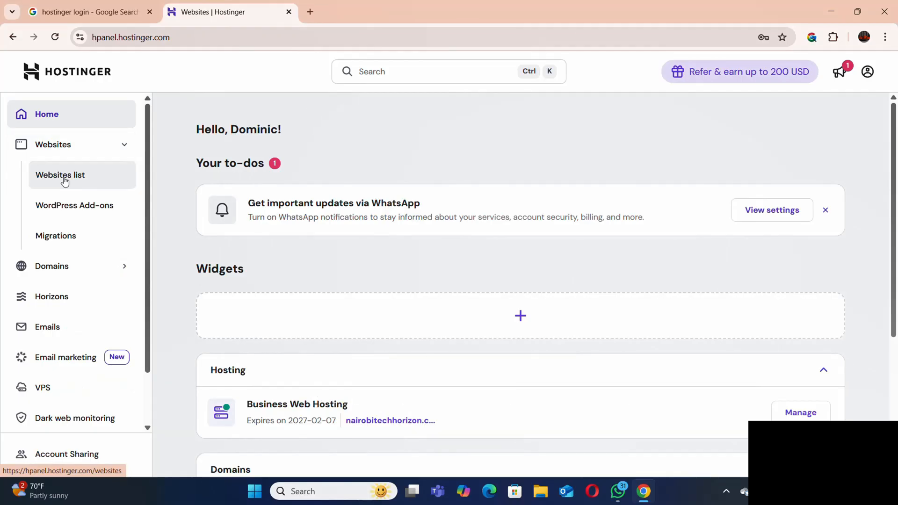
{"action": "left_click", "coordinate": [64, 180]}
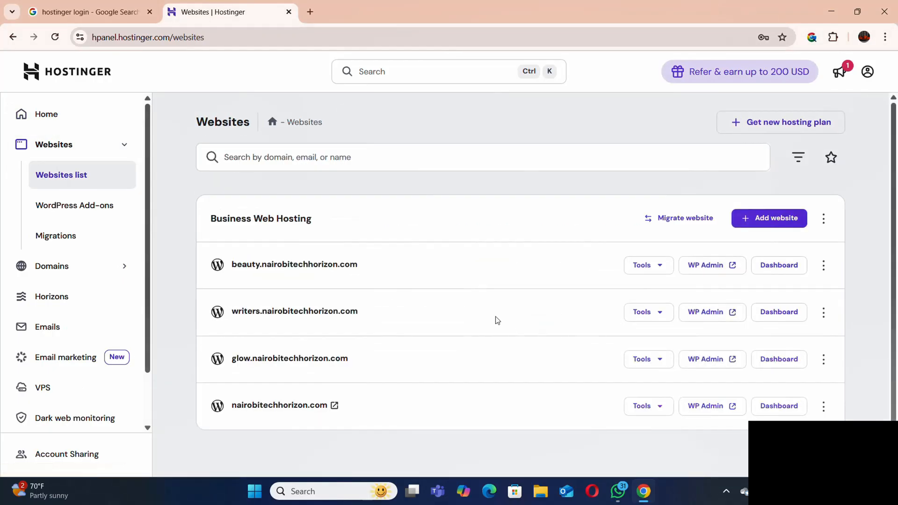
{"action": "scroll", "coordinate": [493, 318], "scroll_direction": "down", "scroll_amount": 1}
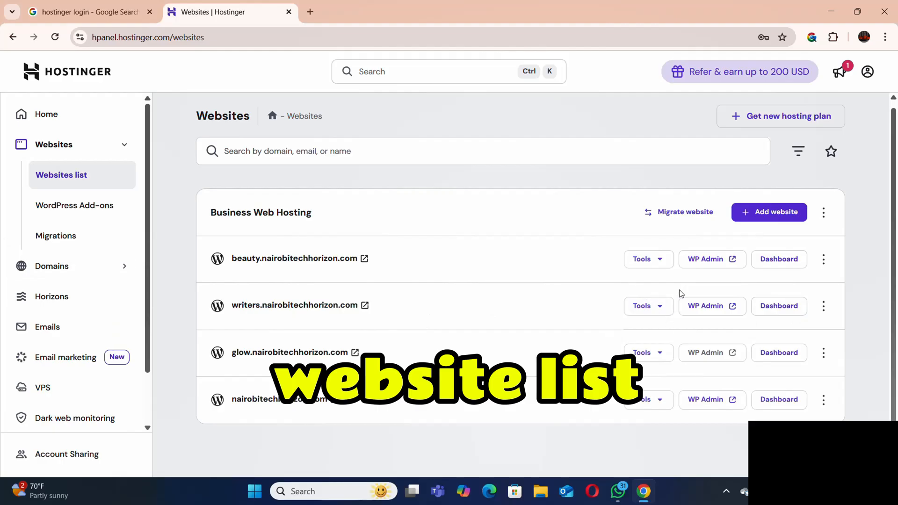
{"action": "left_click", "coordinate": [703, 260]}
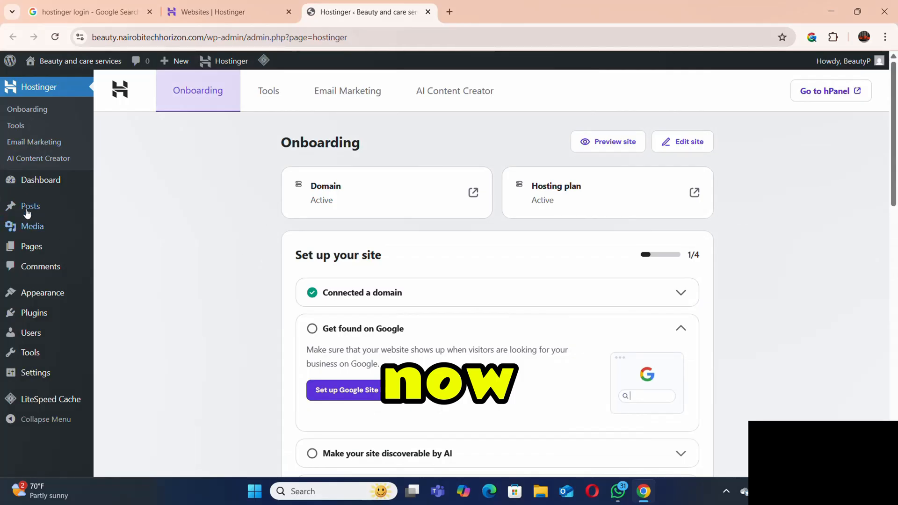
Look over the Onboarding page of the WordPress admin and bring up the option to visit the site.
{"action": "scroll", "coordinate": [150, 291], "scroll_direction": "down", "scroll_amount": 6}
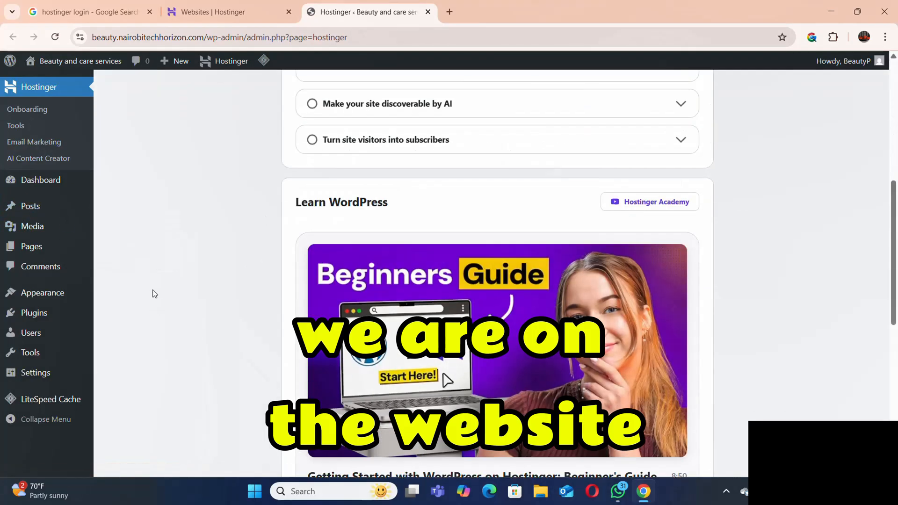
{"action": "scroll", "coordinate": [153, 294], "scroll_direction": "up", "scroll_amount": 8}
{"action": "mouse_move", "coordinate": [74, 61]}
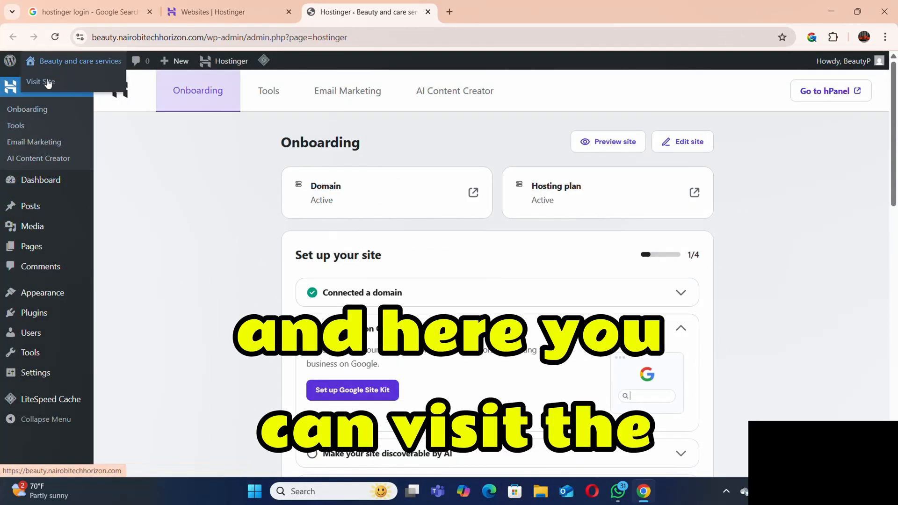